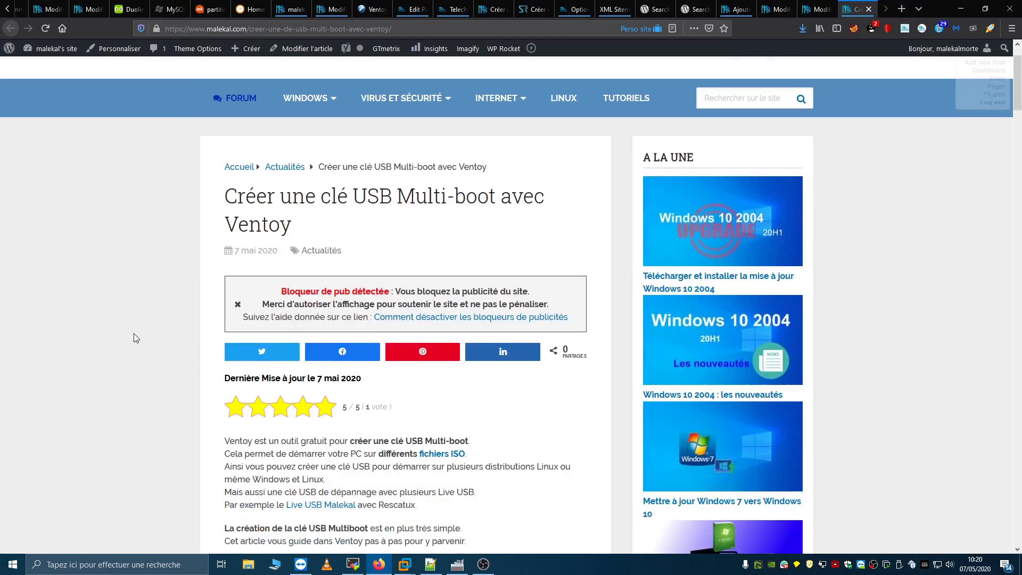
scroll(134, 338, "down", 2)
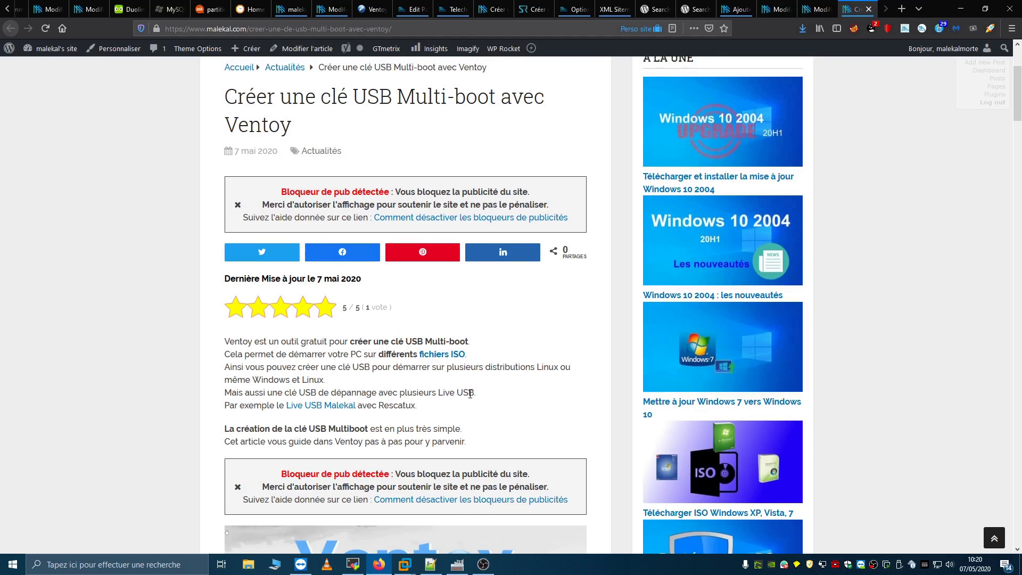
scroll(470, 394, "up", 2)
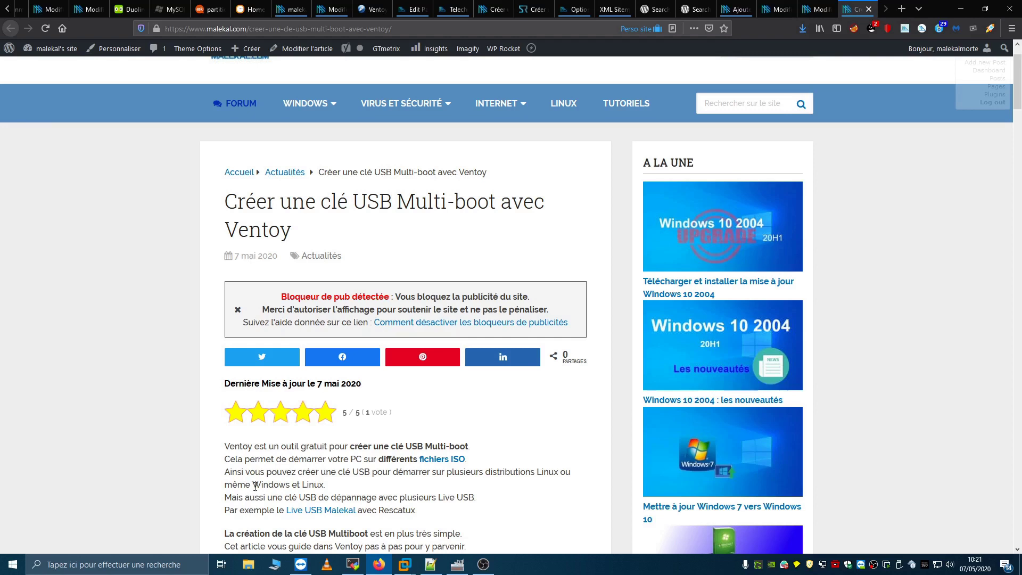
Step: Switch to File Explorer and launch Ventoy2Disk.exe from the outils\ventoy-1.0.08 folder on drive F:
left_click(248, 564)
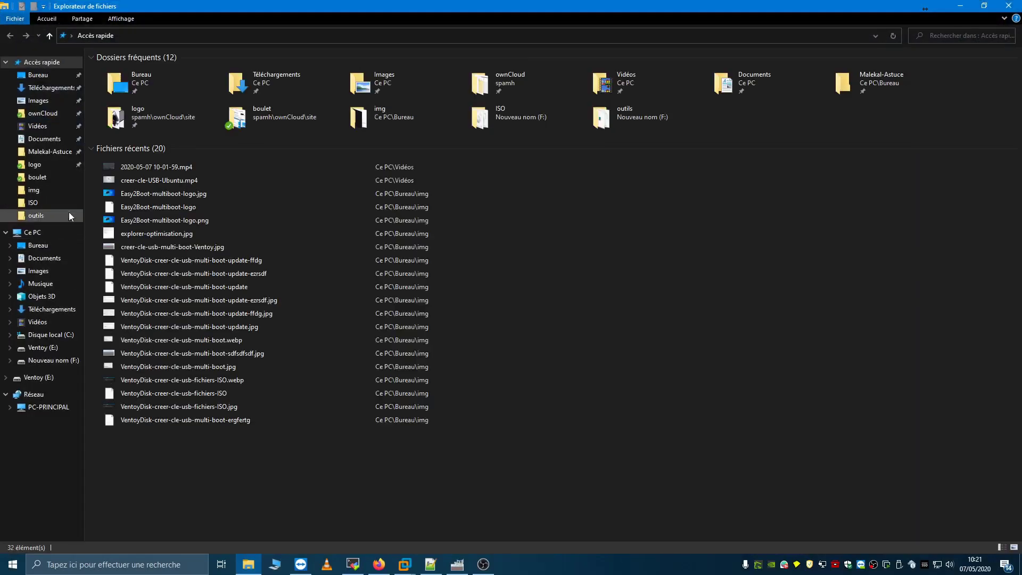
left_click(59, 215)
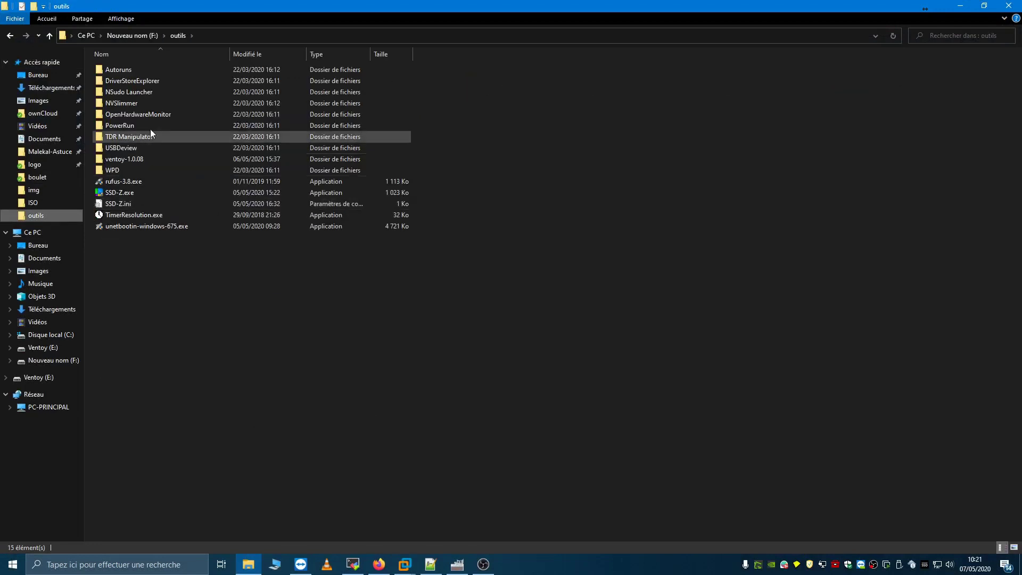
double_click(132, 158)
double_click(131, 106)
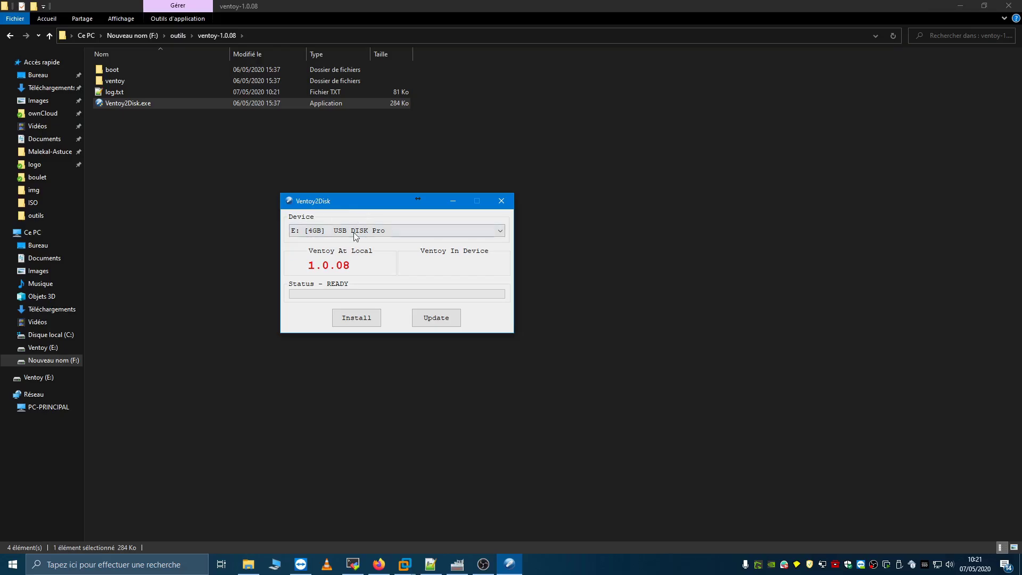
Step: Install Ventoy on the E: [4GB] USB DISK Pro device, accept the formatting, and close Ventoy2Disk once it has finished
left_click(359, 232)
left_click(359, 234)
left_click(343, 317)
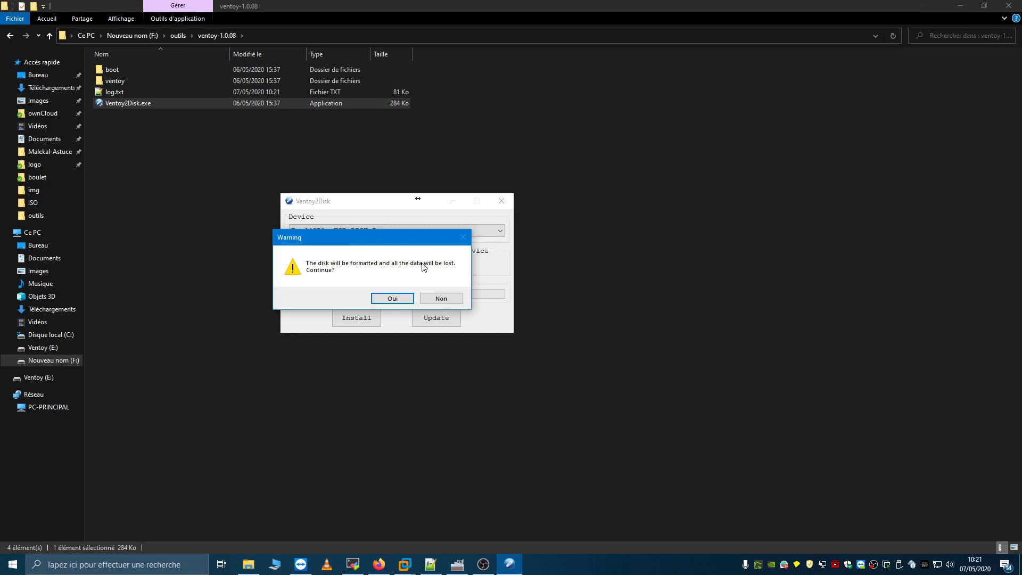
left_click(392, 298)
left_click(525, 322)
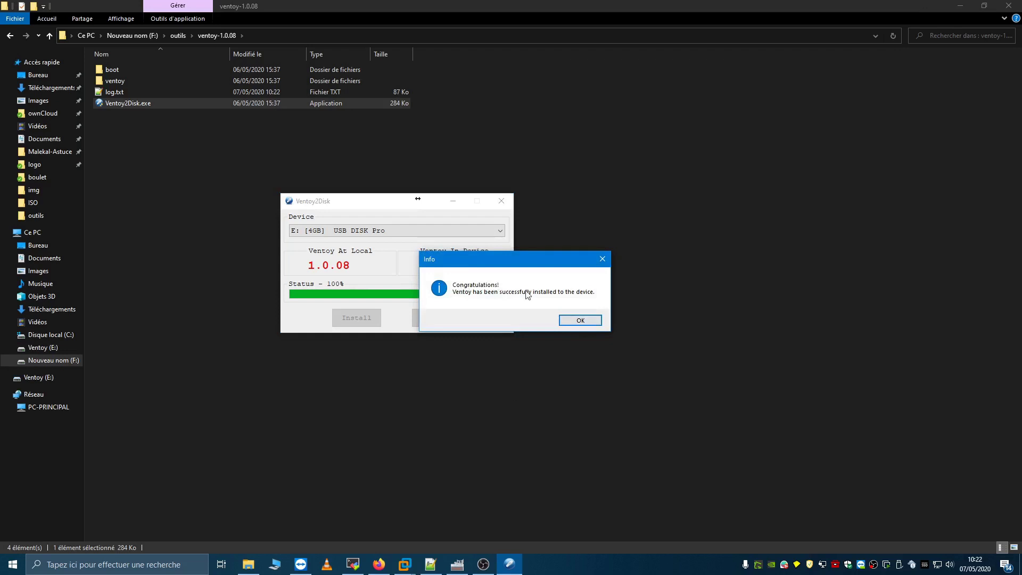
left_click(581, 322)
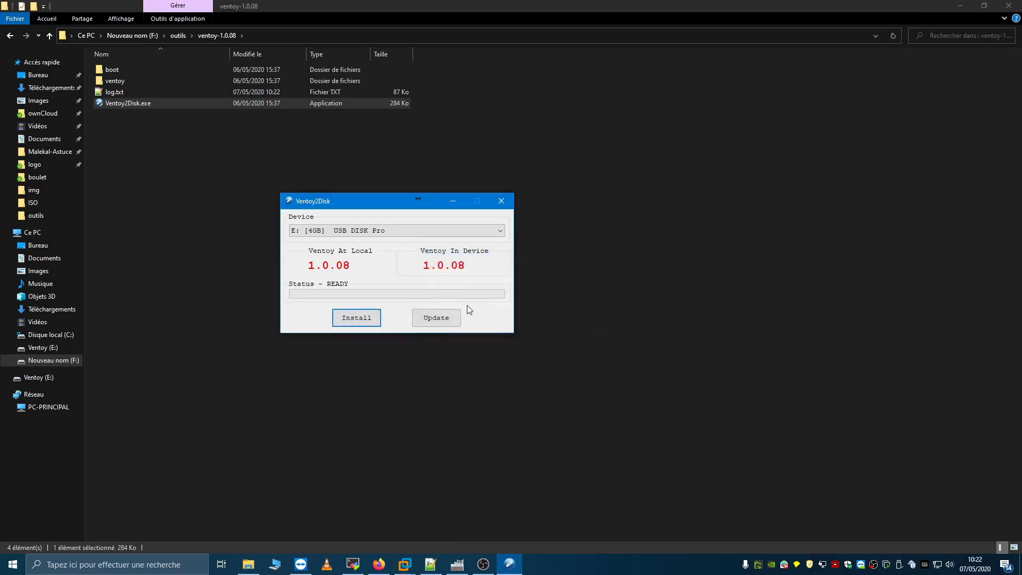
left_click(501, 200)
Step: Try to copy Win10PESE_x64_1703-v2.ISO, ubuntu-20.04-desktop-amd64.iso and rescatux-0.73.iso from the F: ISO folder to Ventoy (E:)
left_click(47, 378)
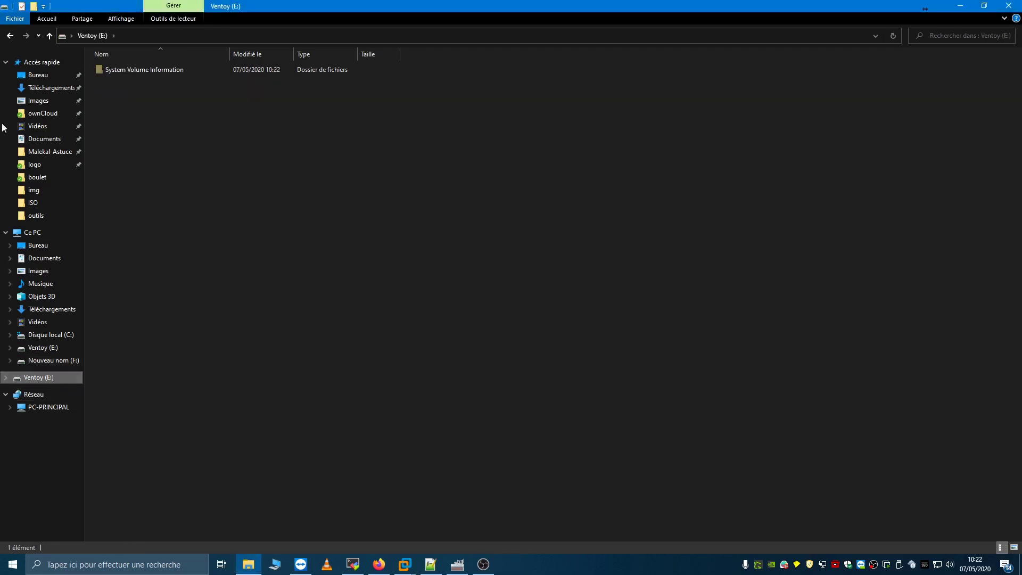
left_click(49, 202)
left_click(174, 315)
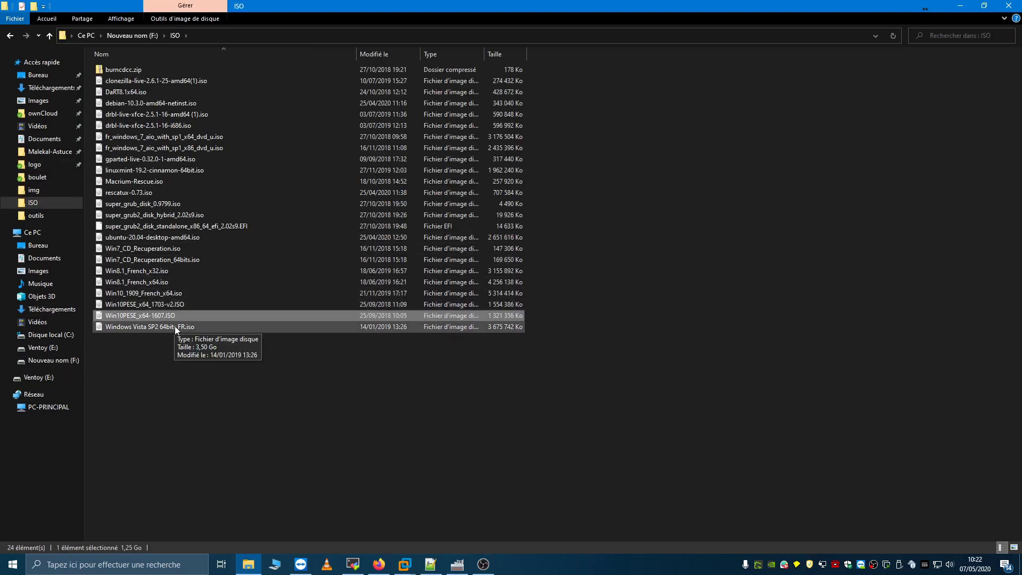
left_click(171, 305)
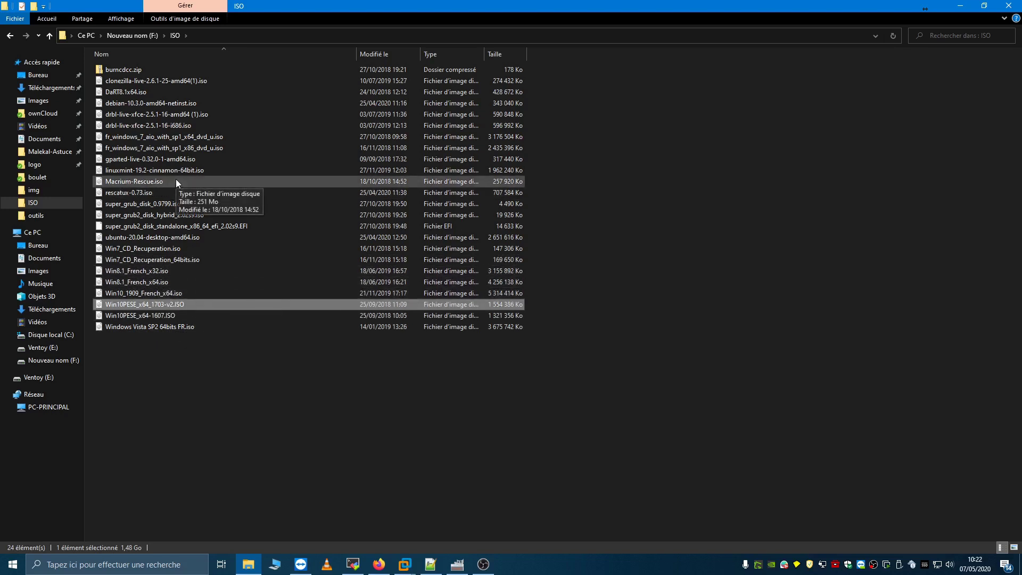
left_click(190, 237, "ctrl")
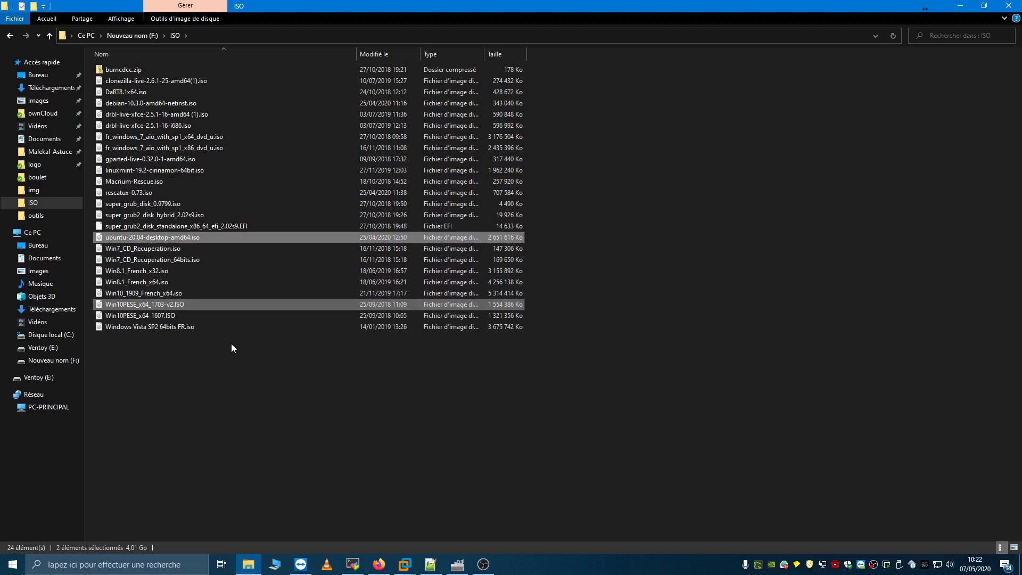
left_click(175, 192, "ctrl")
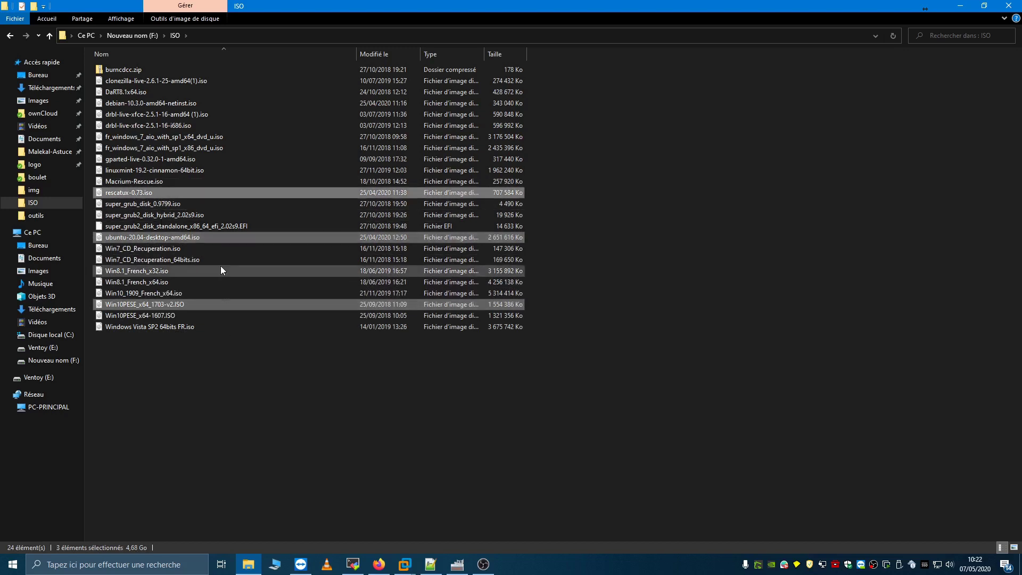
left_click_drag(221, 304, 39, 377)
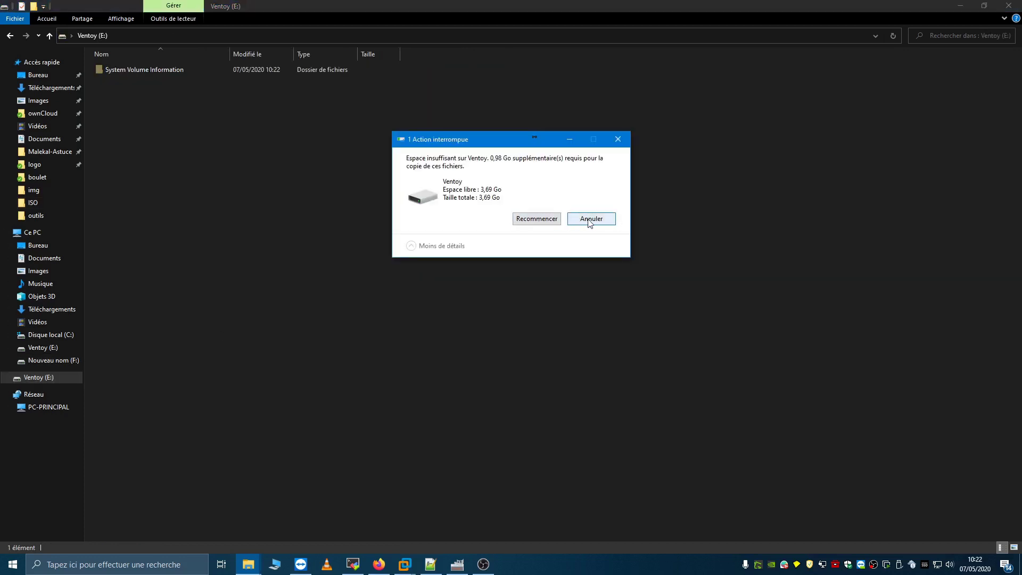
left_click(542, 220)
Step: Try to copy Win10PESE_x64_1703-v2.ISO, ubuntu-20.04-desktop-amd64.iso and Macrium-Rescue.iso from the ISO folder to Ventoy (E:)
left_click(10, 35)
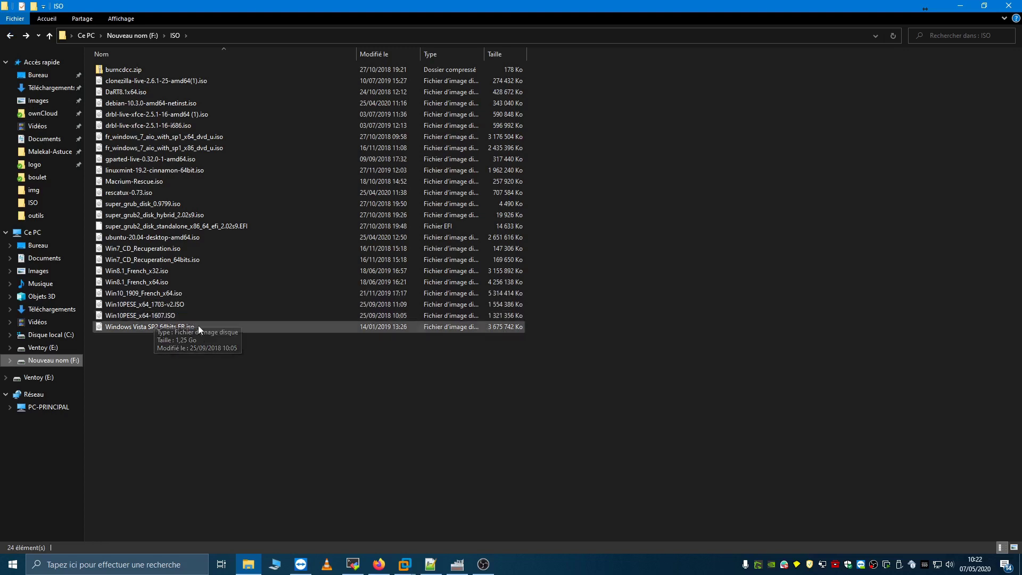
left_click(184, 304)
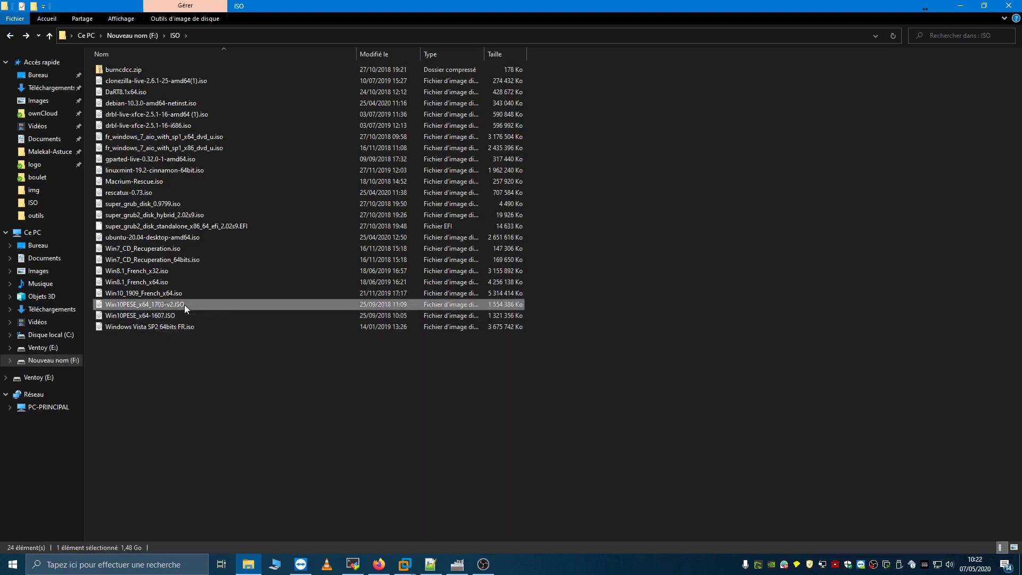
left_click(167, 238, "ctrl")
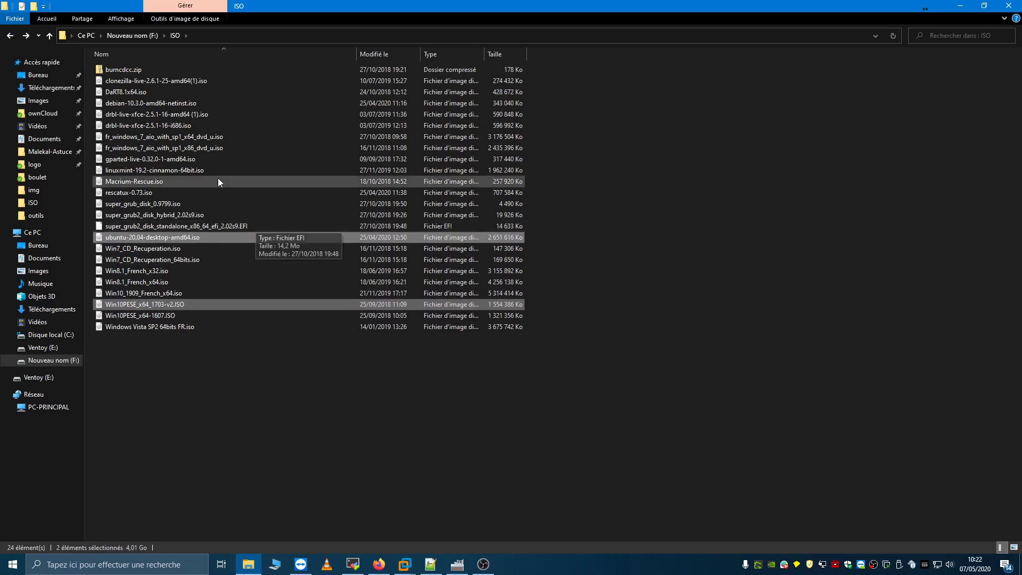
left_click(203, 183, "ctrl")
left_click(56, 378)
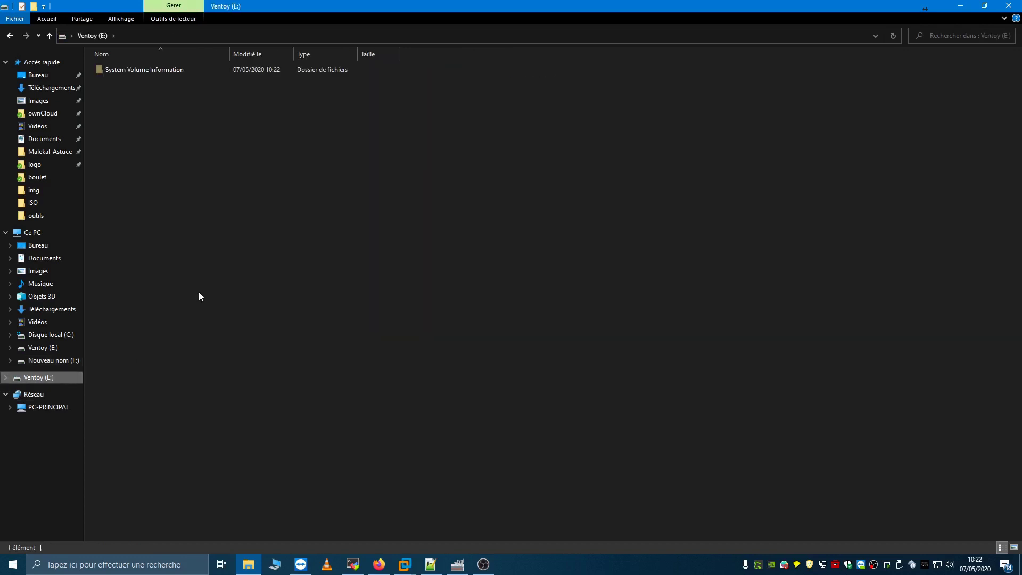
key("ctrl+v")
left_click(601, 223)
Step: Try to copy only Win10PESE_x64_1703-v2.ISO and ubuntu-20.04-desktop-amd64.iso from the ISO folder to Ventoy (E:)
key("alt+Left")
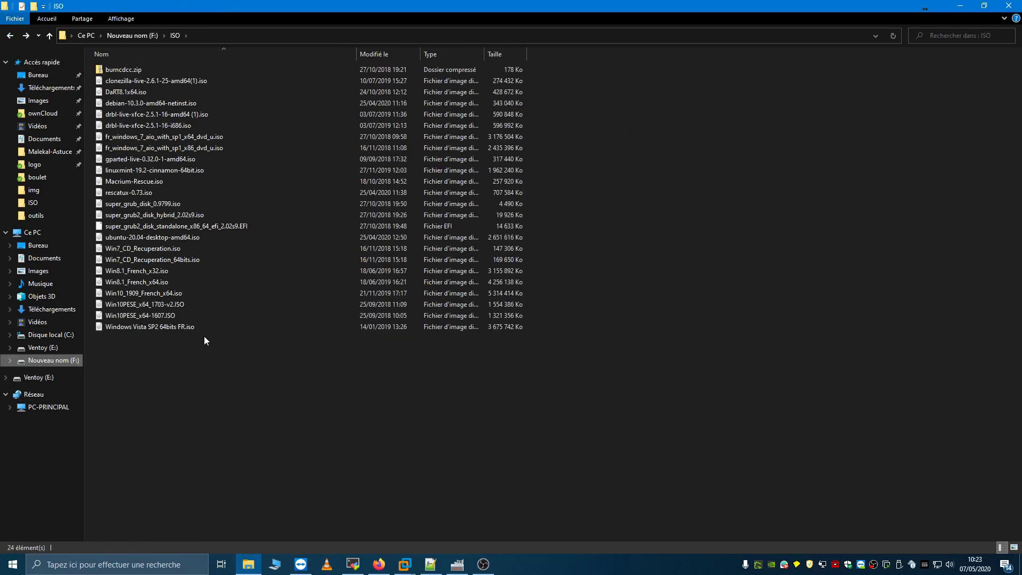
left_click(180, 305)
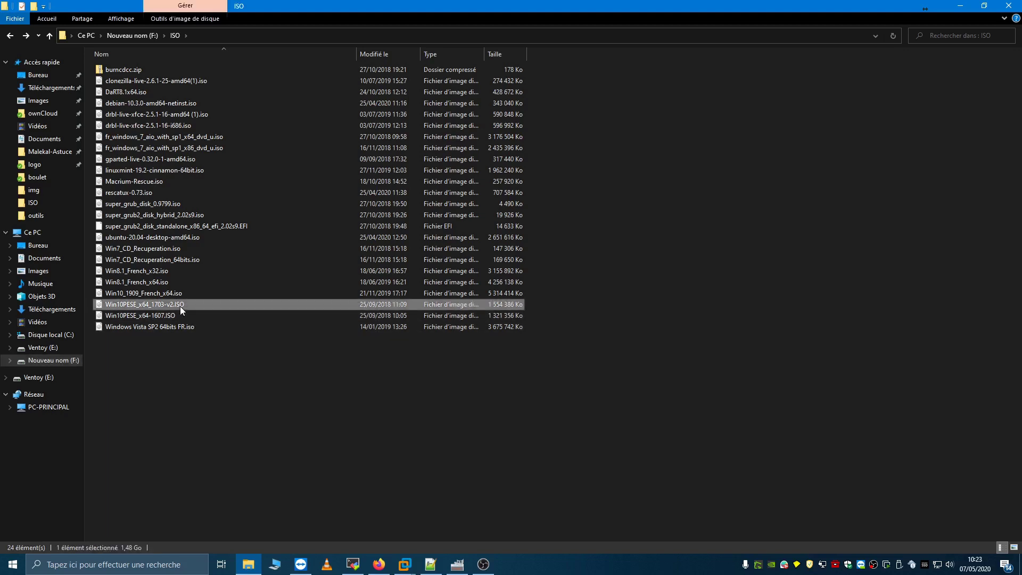
left_click(152, 238, "ctrl")
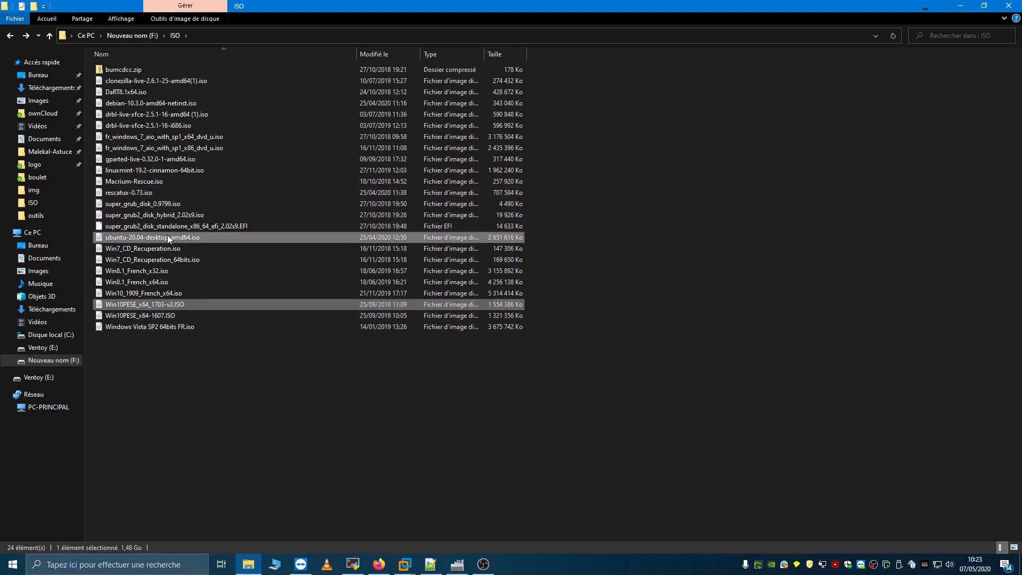
key("ctrl+c")
left_click(38, 377)
key("ctrl+v")
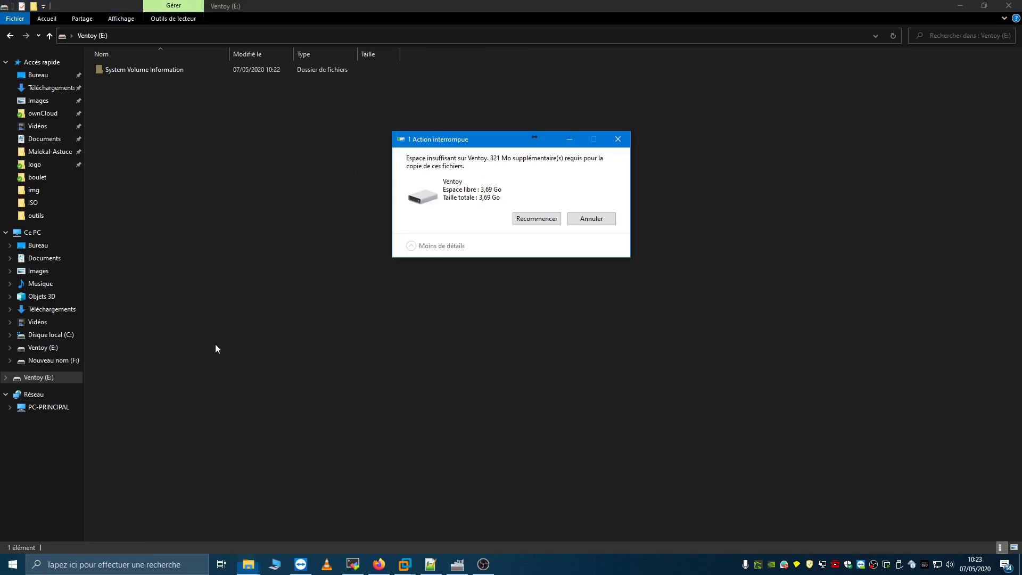
left_click(591, 220)
Step: Copy Win10PESE_x64_1703-v2.ISO and debian-10.3.0-amd64-netinst.iso from the ISO folder to Ventoy (E:)
key("alt+Left")
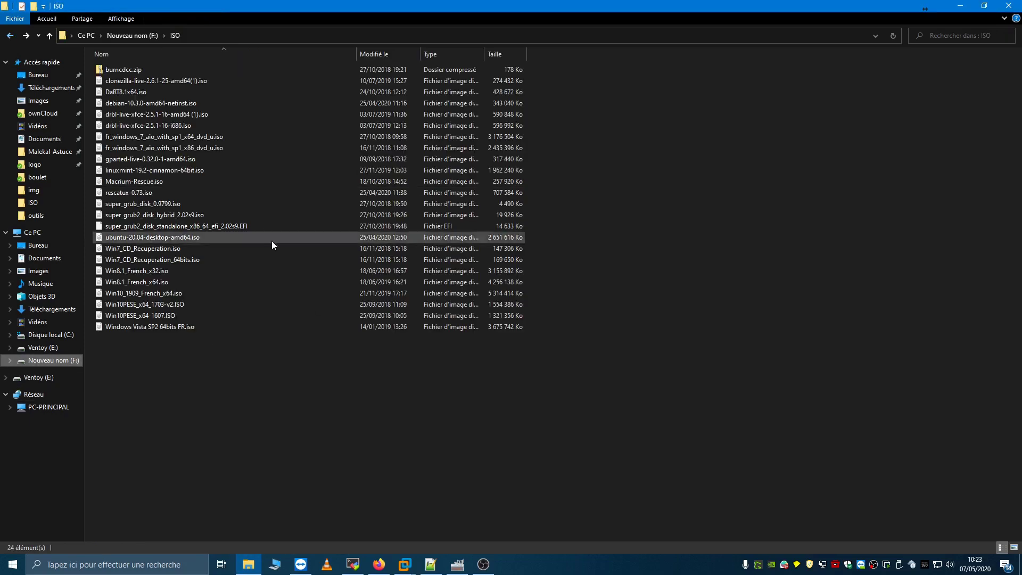
left_click(209, 314)
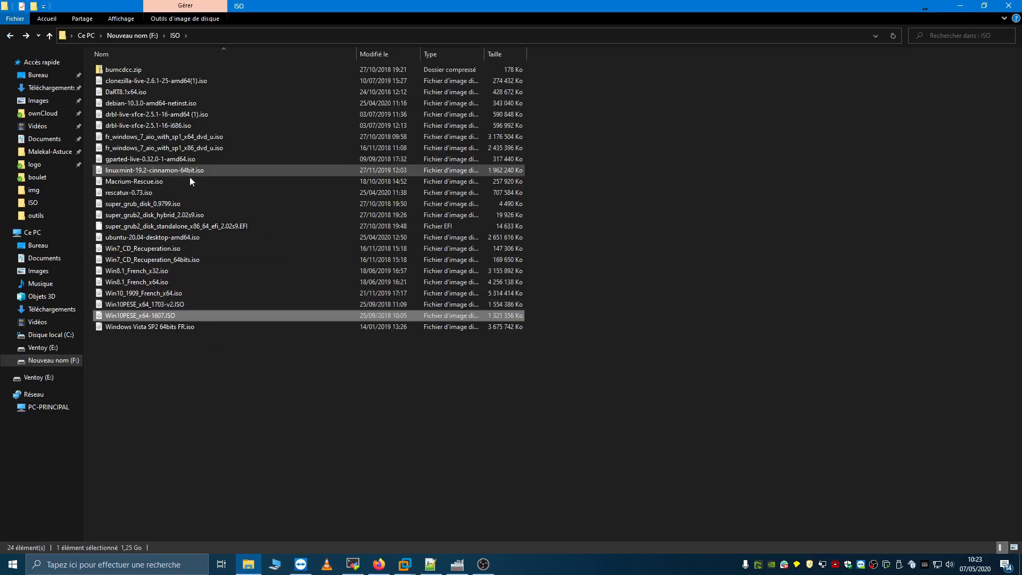
left_click(158, 308)
left_click(145, 102, "ctrl")
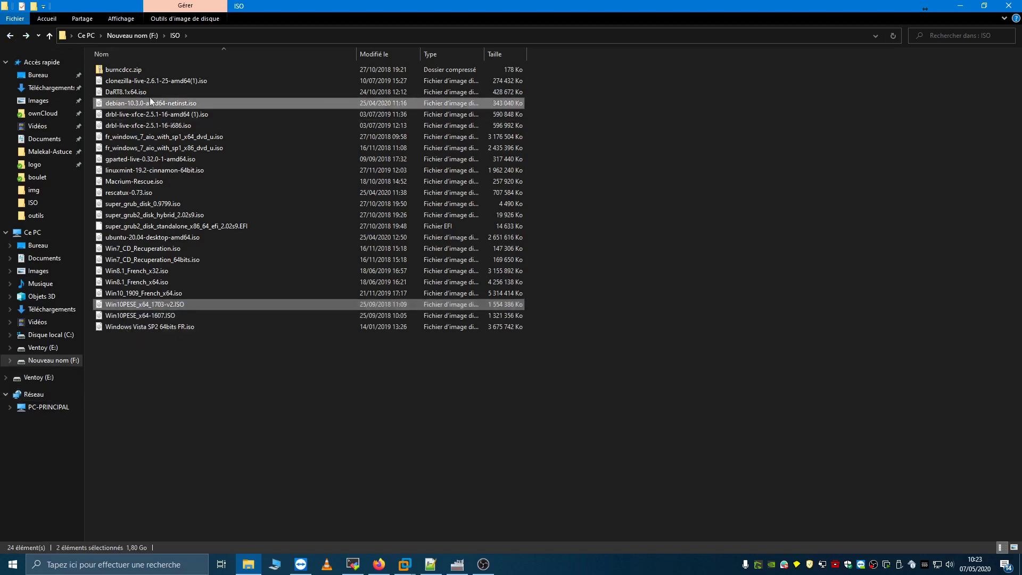
left_click(32, 378)
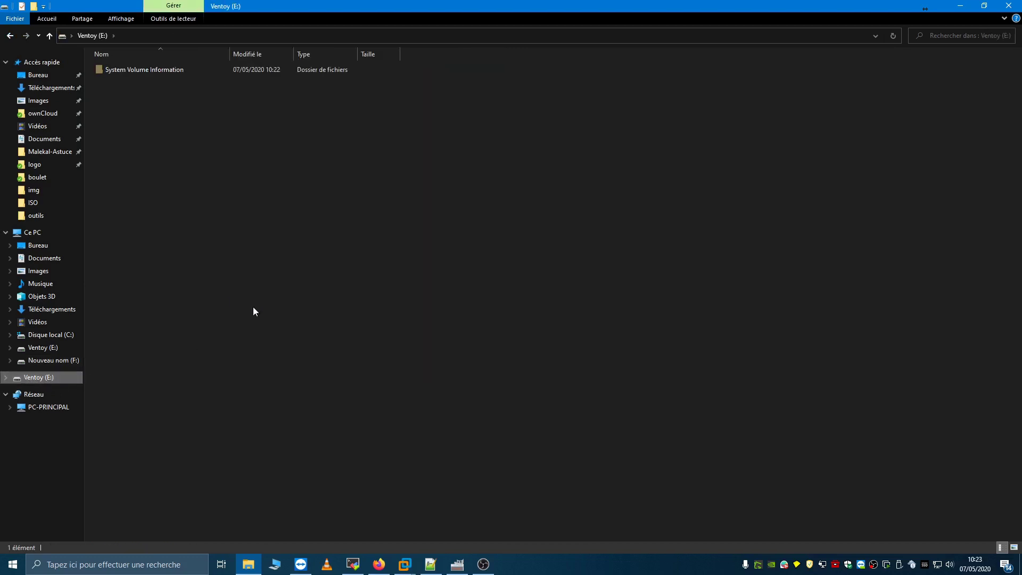
key("ctrl+v")
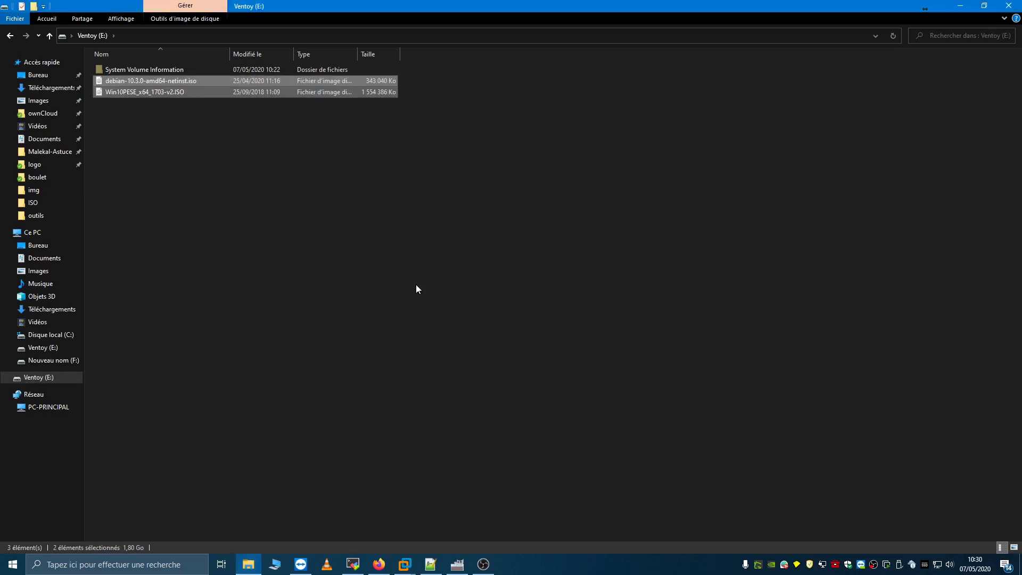
left_click(161, 109)
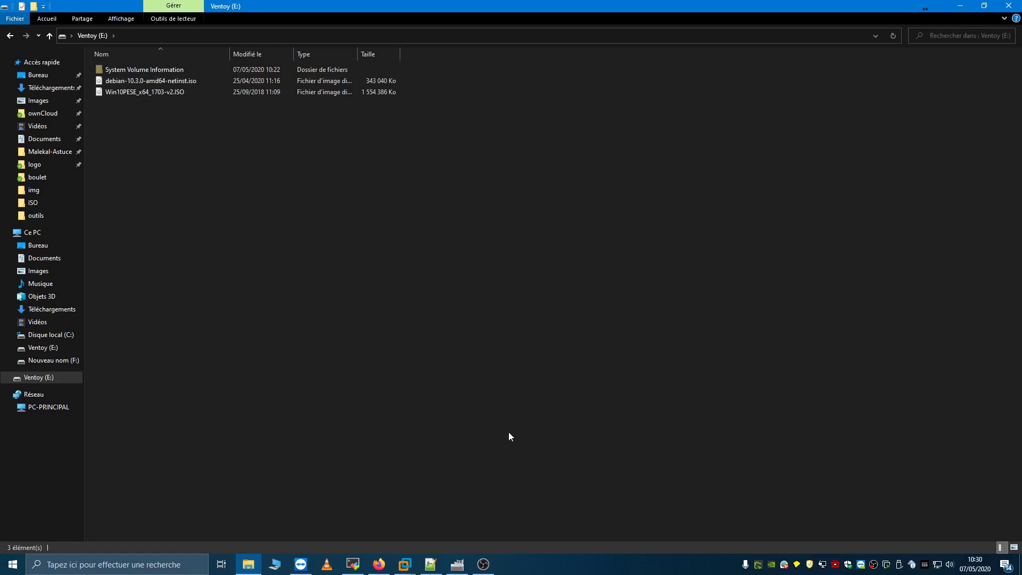
Step: Switch to VMware Workstation and restart the Windows 10 x64 virtual machine from its sign-in screen, accepting the loss of unsaved work
mouse_move(404, 564)
left_click(375, 490)
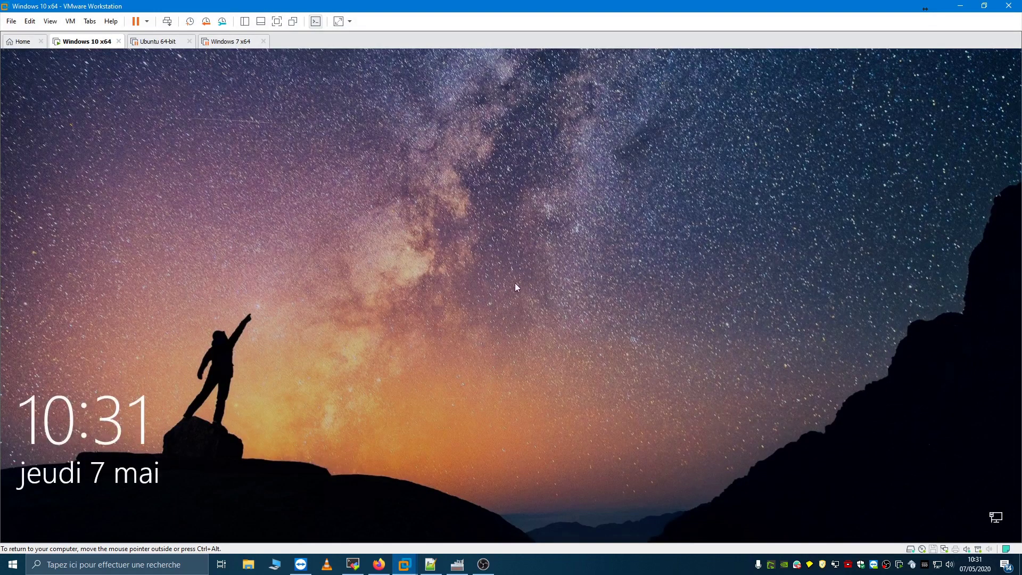
left_click(478, 462)
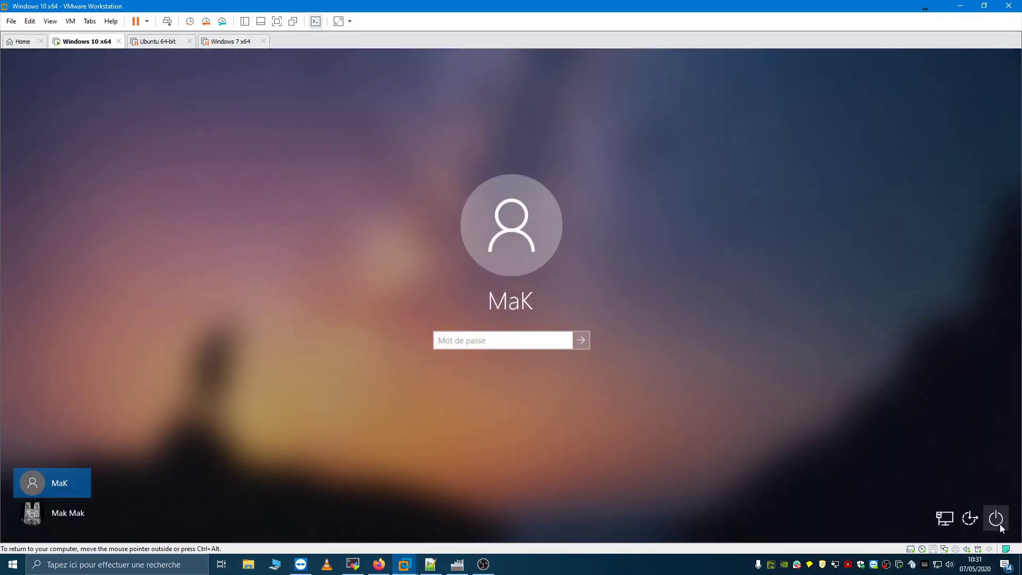
left_click(995, 518)
left_click(982, 490)
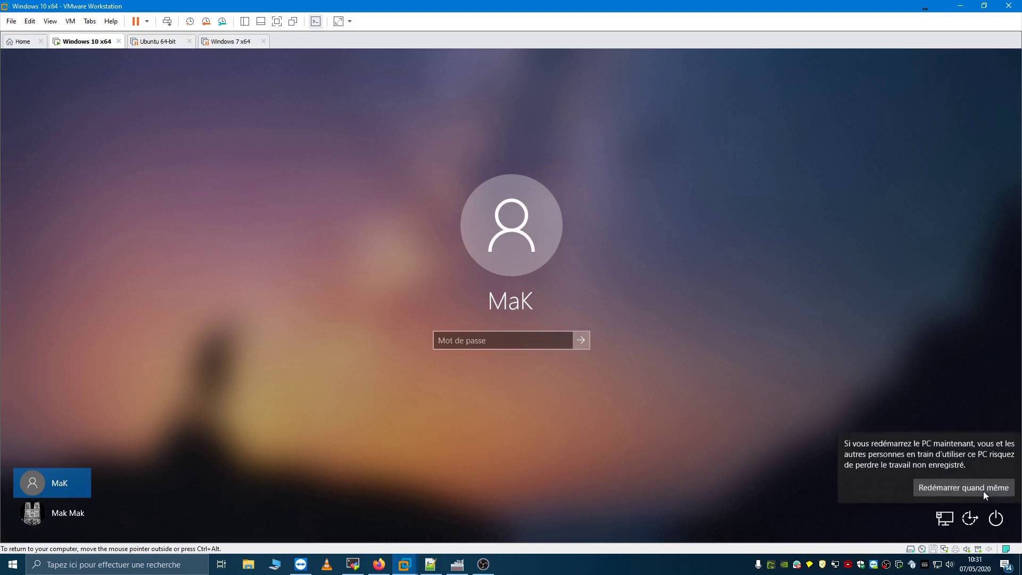
left_click(958, 481)
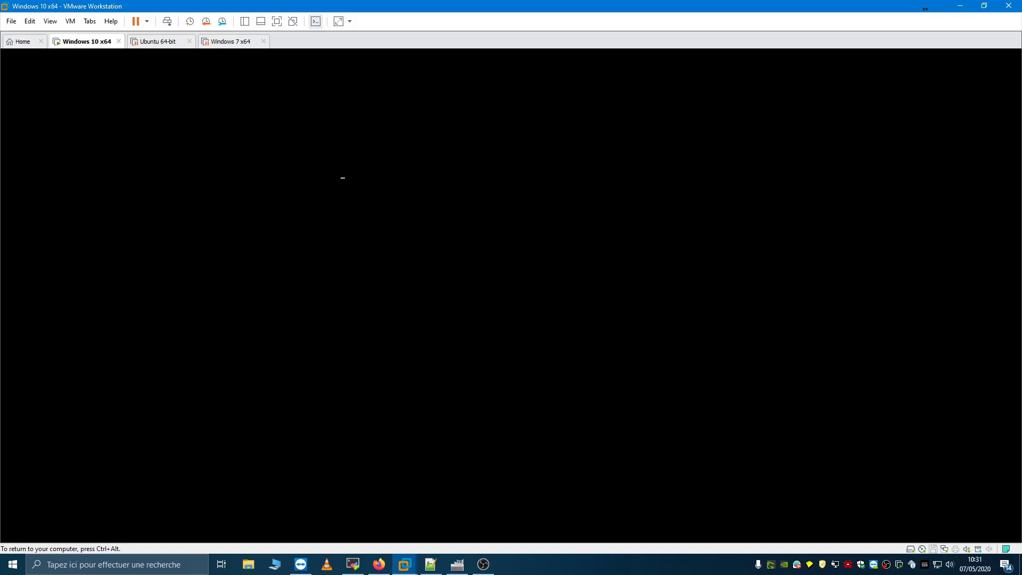
Step: Enter the virtual machine's Boot Manager and boot from EFI USB Device
key("Escape")
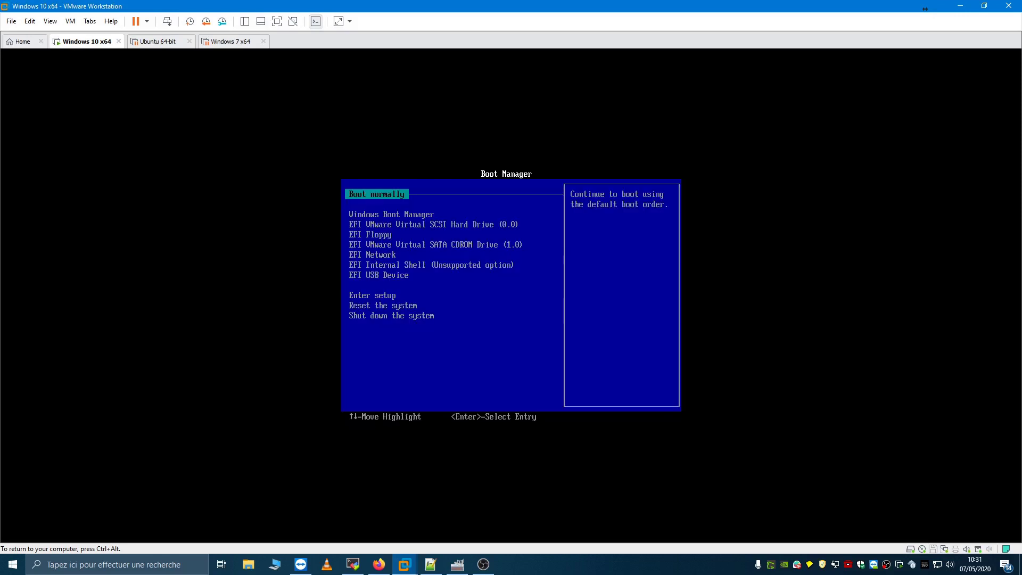
key("Down")
key("Down")
key("Down")
key("Down")
key("Down")
key("Down")
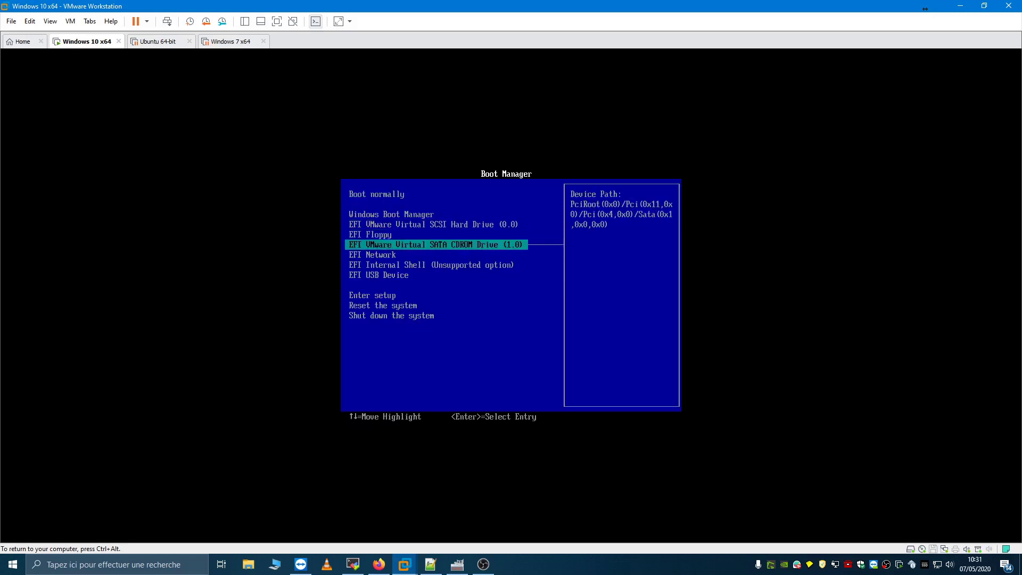
key("Down")
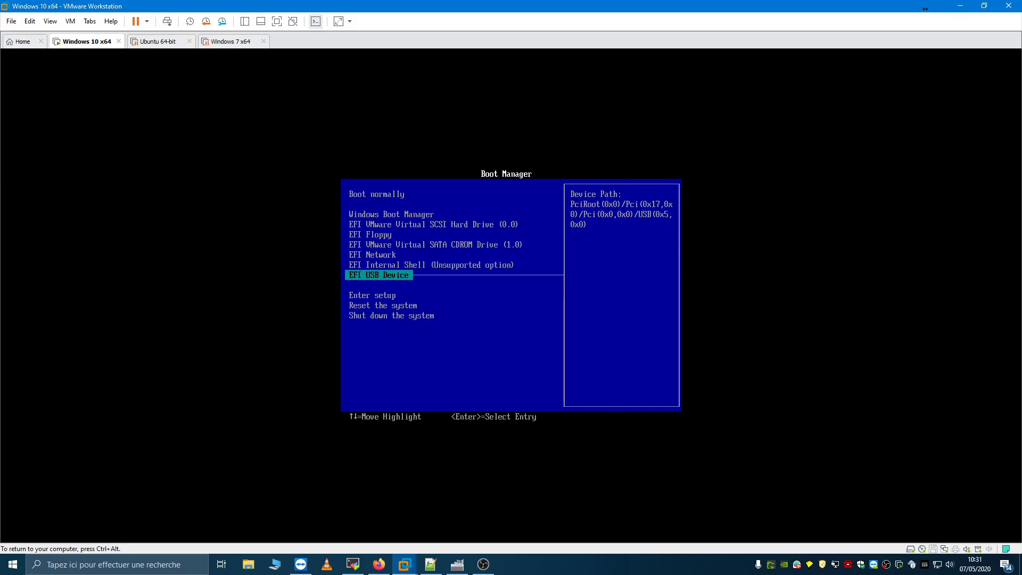
key("Return")
Step: Boot debian-10.3.0-amd64-netinst.iso from the Ventoy image list
key("Down")
key("Up")
key("Down")
key("Up")
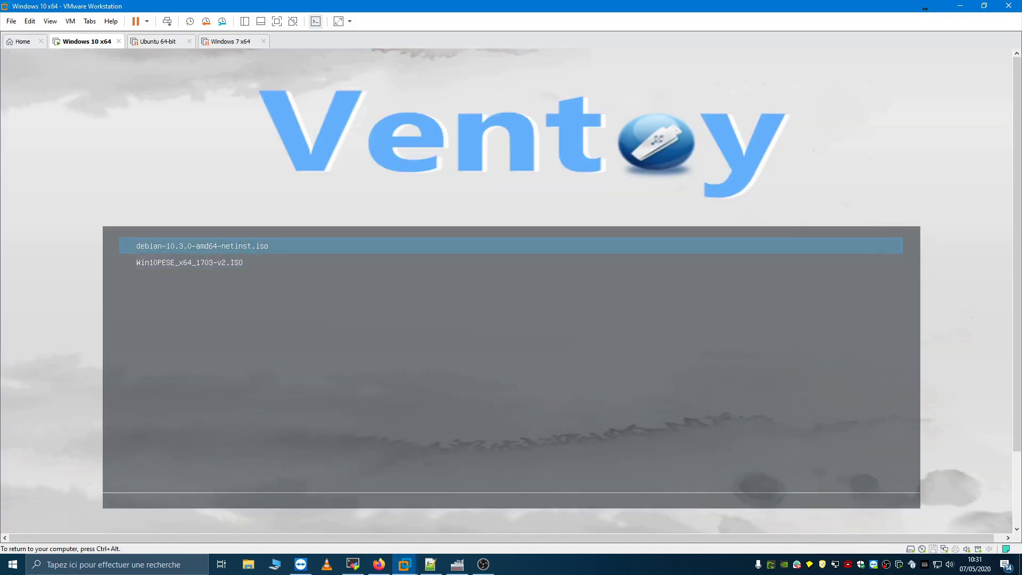
key("Down")
key("Up")
key("Return")
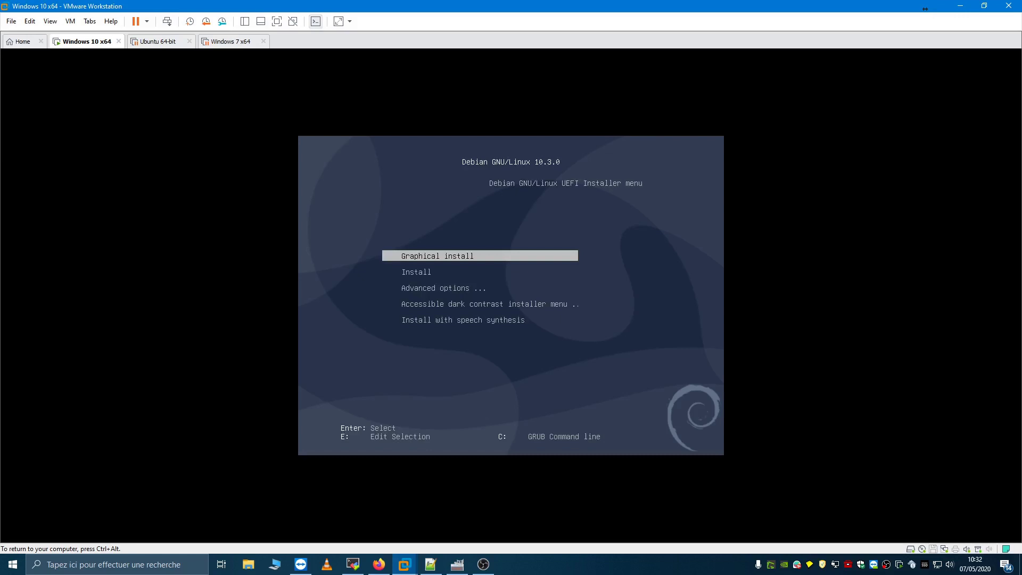
Step: Launch Graphical install from the Debian GNU/Linux UEFI Installer menu
key("Down")
key("Up")
key("Return")
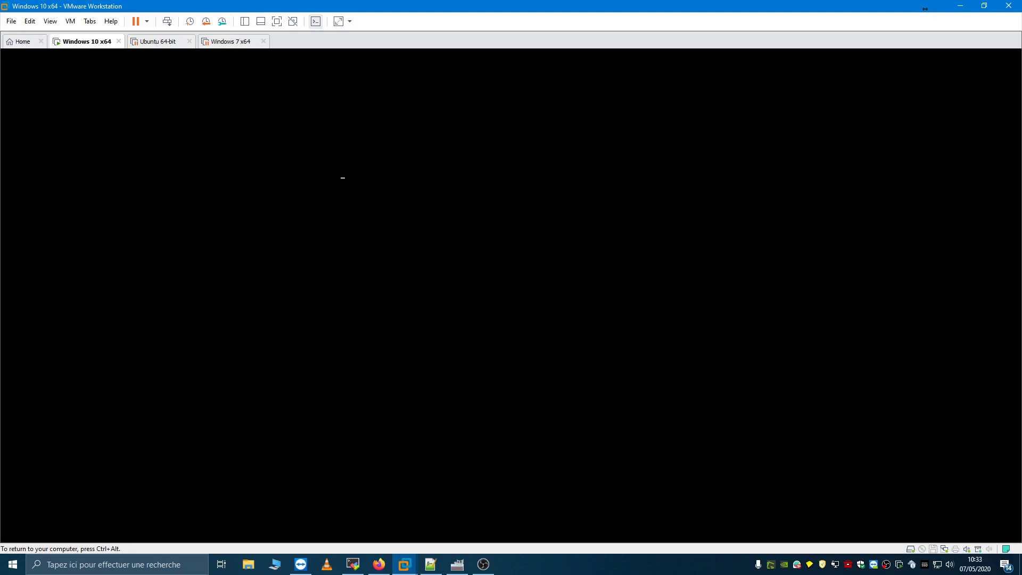
Step: Boot the restarted virtual machine from EFI USB Device again to return to the Ventoy image list
key("Down")
key("Down")
key("Down")
key("Down")
key("Down")
key("Down")
key("Down")
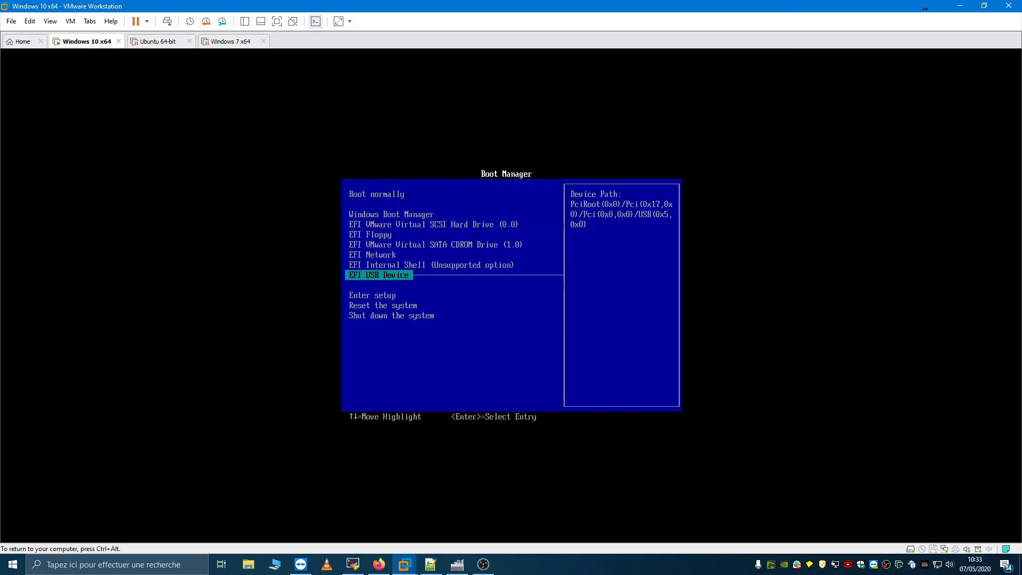
key("Return")
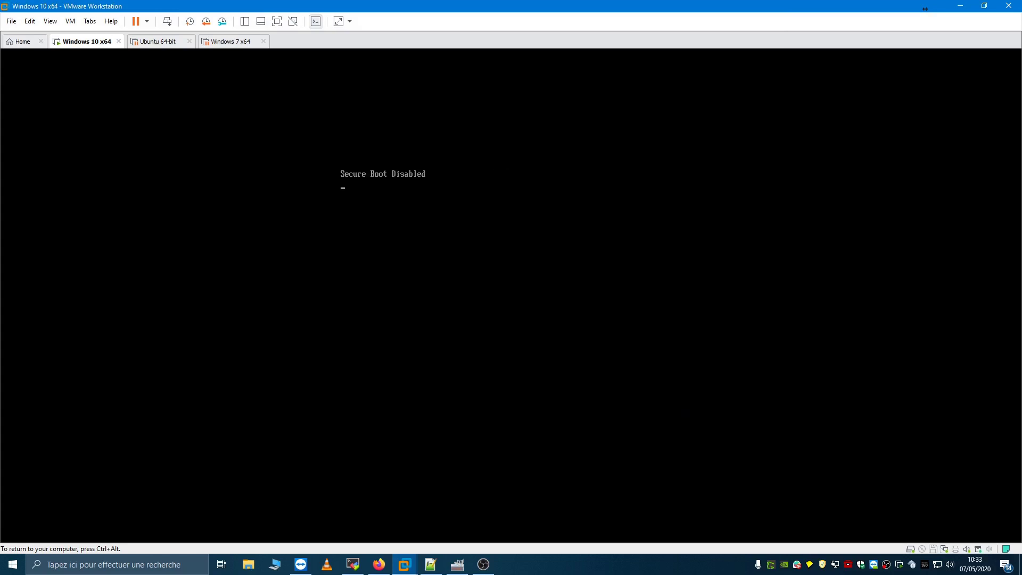
Step: Boot Win10PESE_x64_1703-v2.ISO from the Ventoy image list and confirm booting from CD or DVD
key("Down")
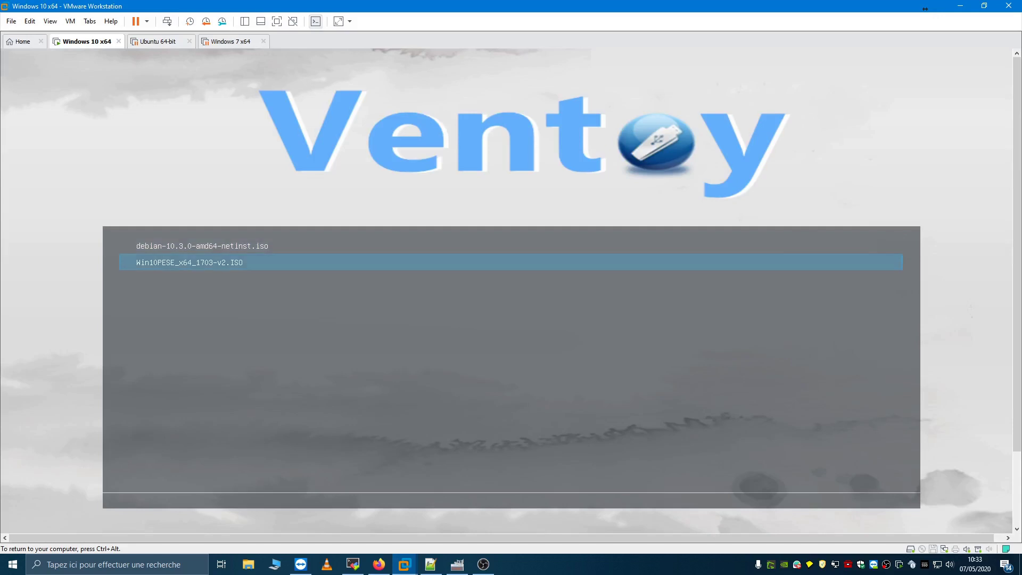
key("Return")
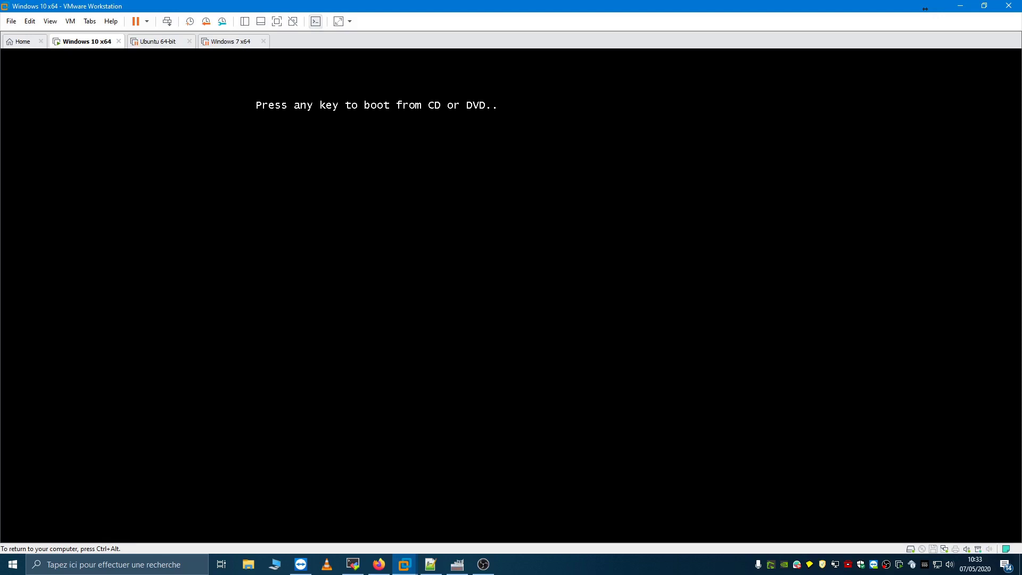
key("Return")
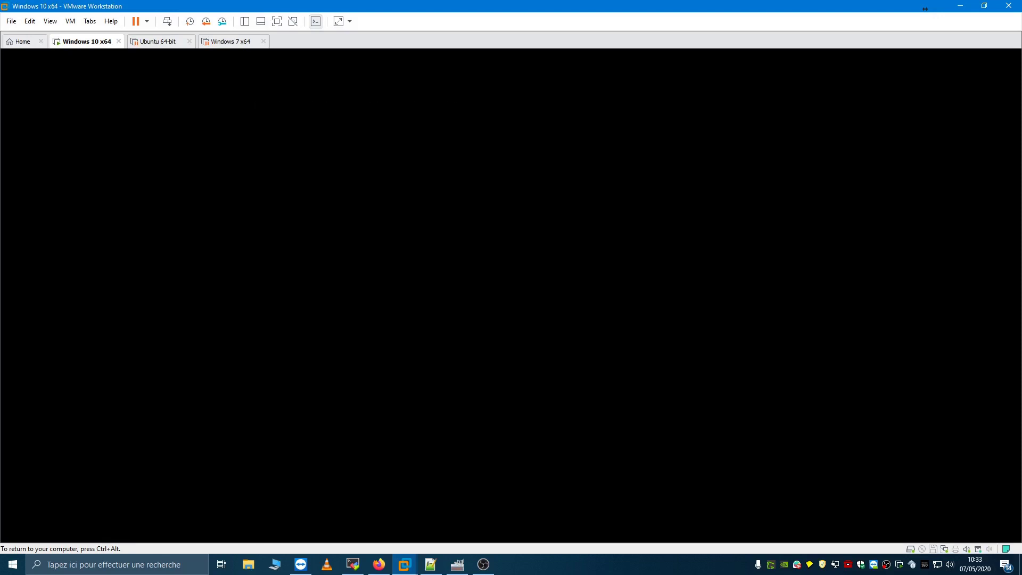